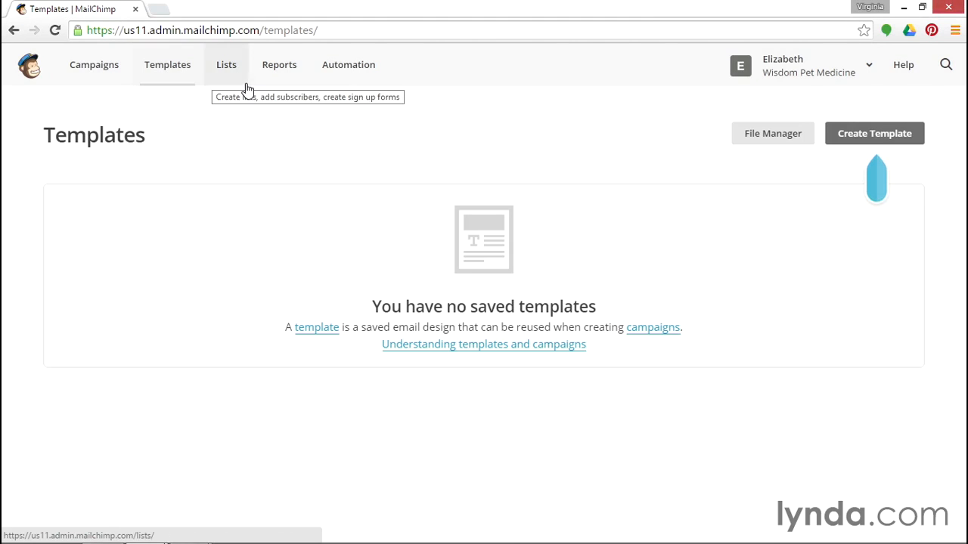
Start a new template, filter the themes to Newsletters, then go back to the Basic layouts.
{"action": "left_click", "coordinate": [856, 136]}
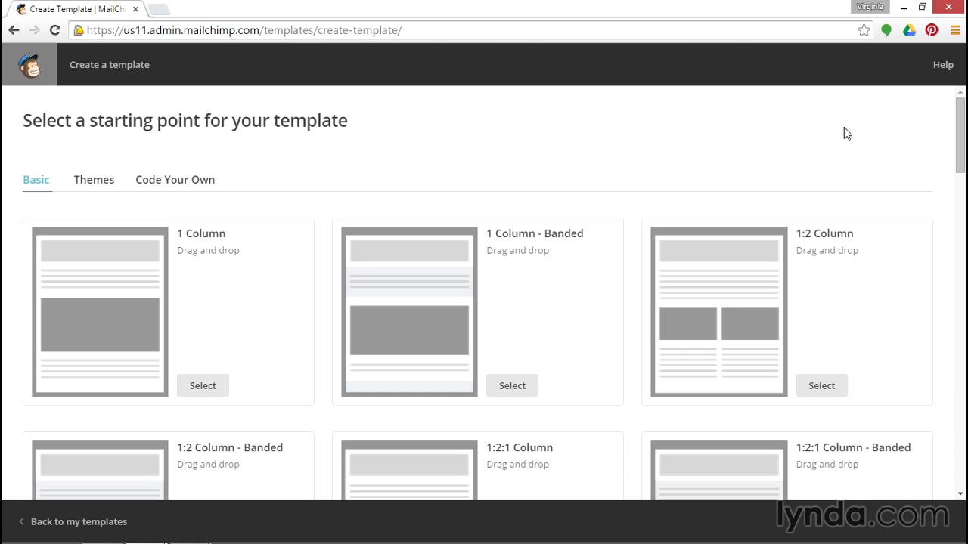
{"action": "left_click", "coordinate": [84, 185]}
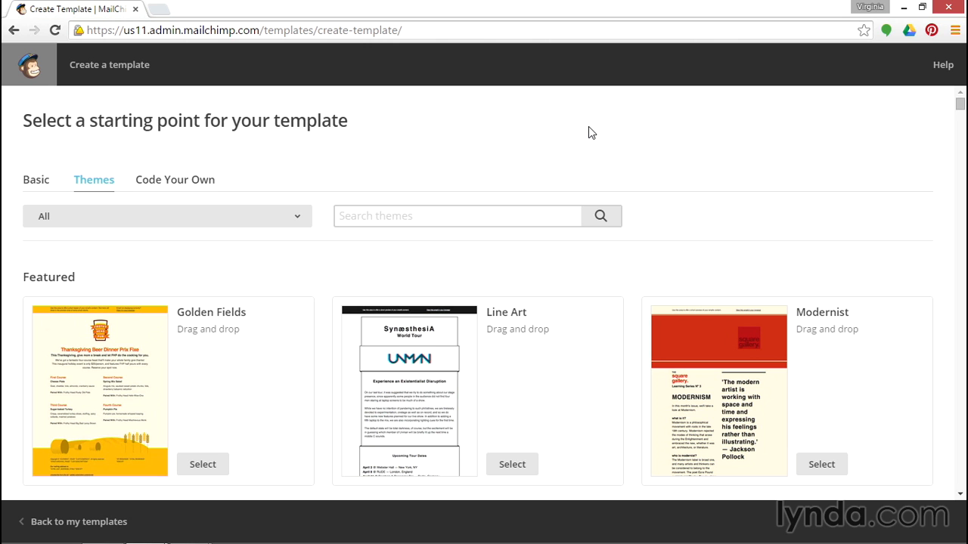
{"action": "left_click", "coordinate": [256, 214]}
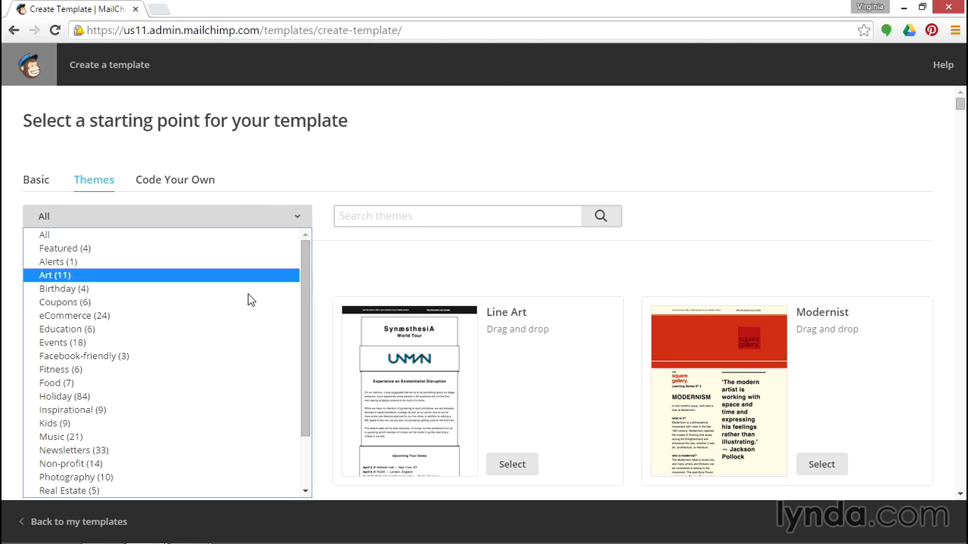
{"action": "left_click", "coordinate": [235, 449]}
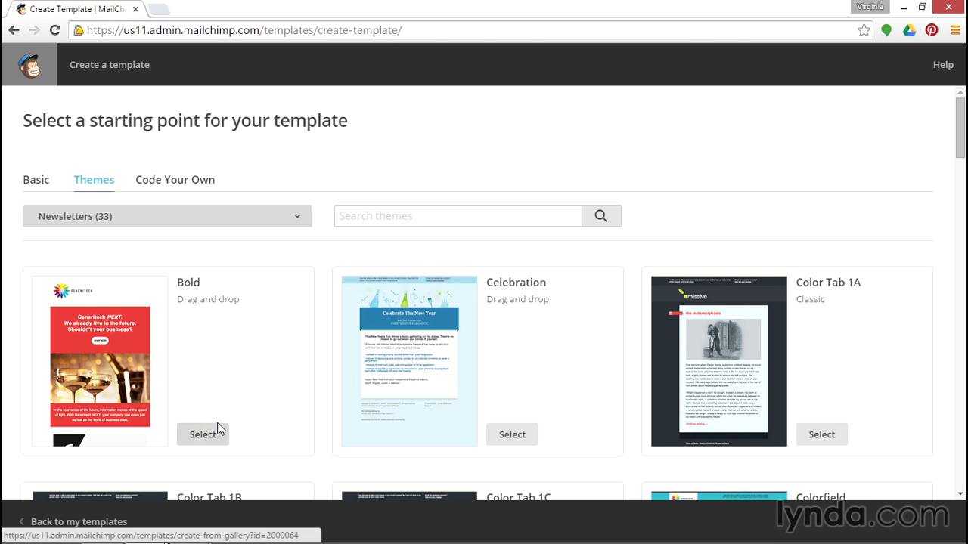
{"action": "left_click", "coordinate": [25, 189]}
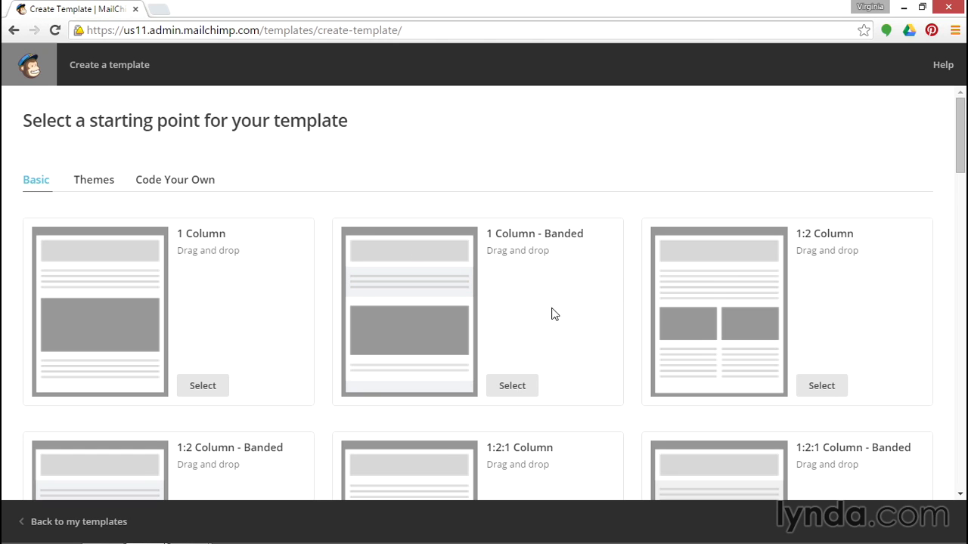
Preview the 1 Column - Banded layout, then select the 1:3 Column - Banded layout.
{"action": "scroll", "coordinate": [558, 306], "scroll_direction": "down", "scroll_amount": 2}
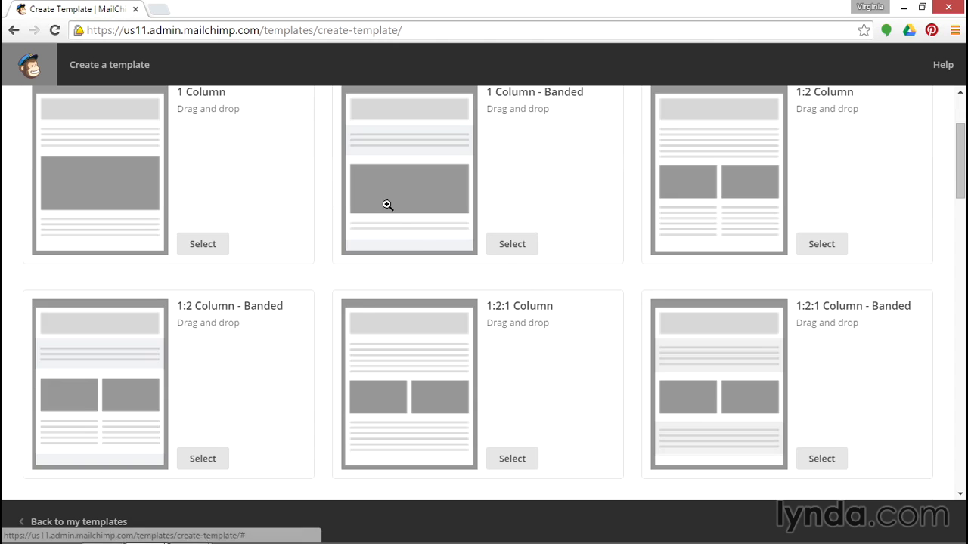
{"action": "left_click", "coordinate": [434, 191]}
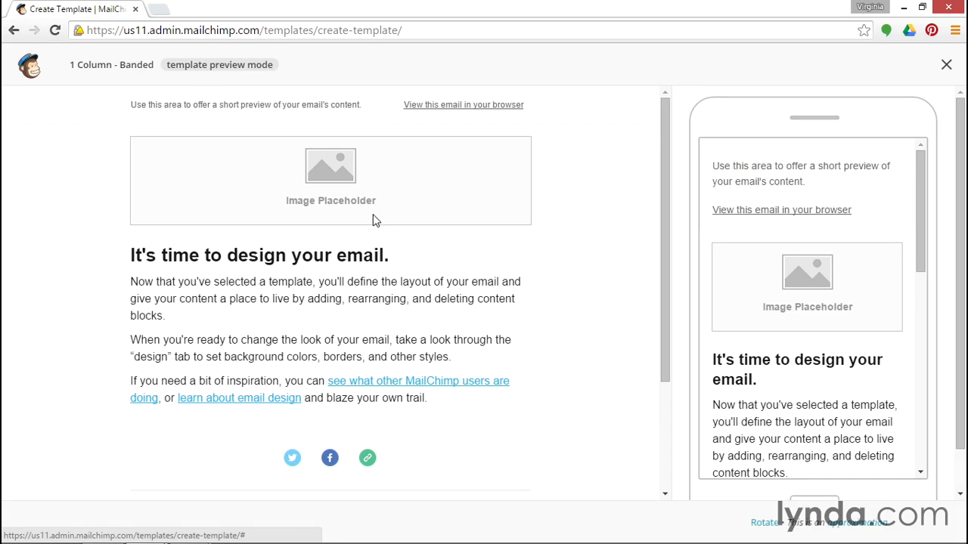
{"action": "left_click", "coordinate": [946, 65]}
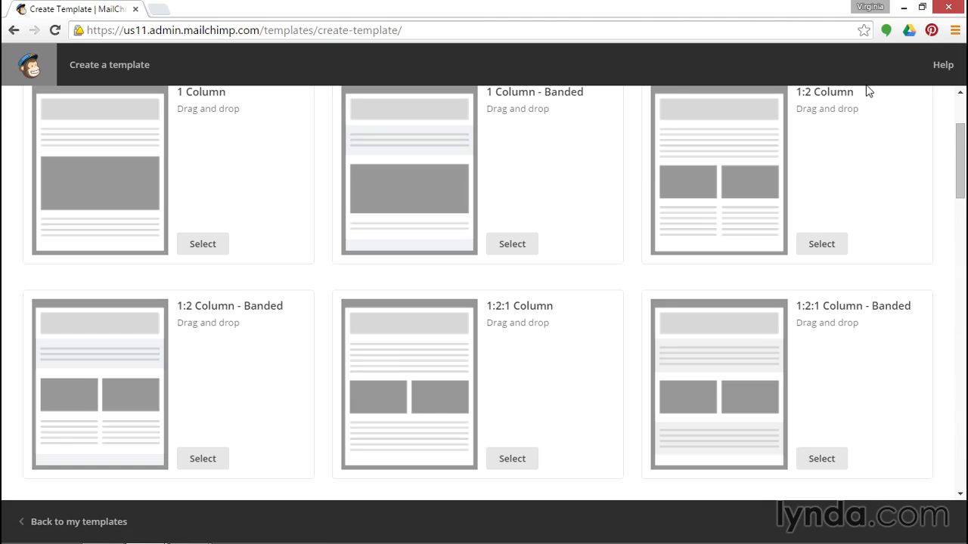
{"action": "scroll", "coordinate": [617, 378], "scroll_direction": "down", "scroll_amount": 4}
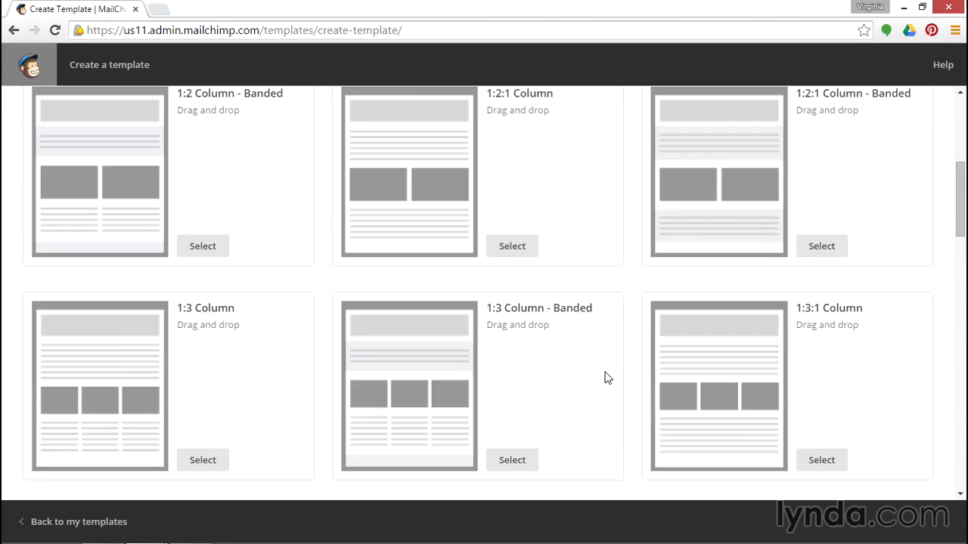
{"action": "left_click", "coordinate": [514, 392]}
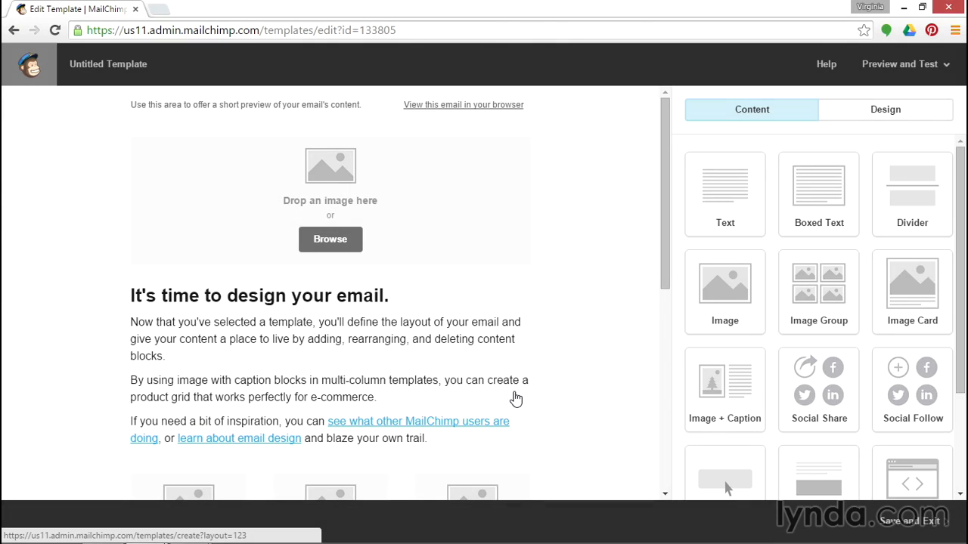
Duplicate the "It's time to design your email." text block, then delete the copy.
{"action": "mouse_move", "coordinate": [515, 399]}
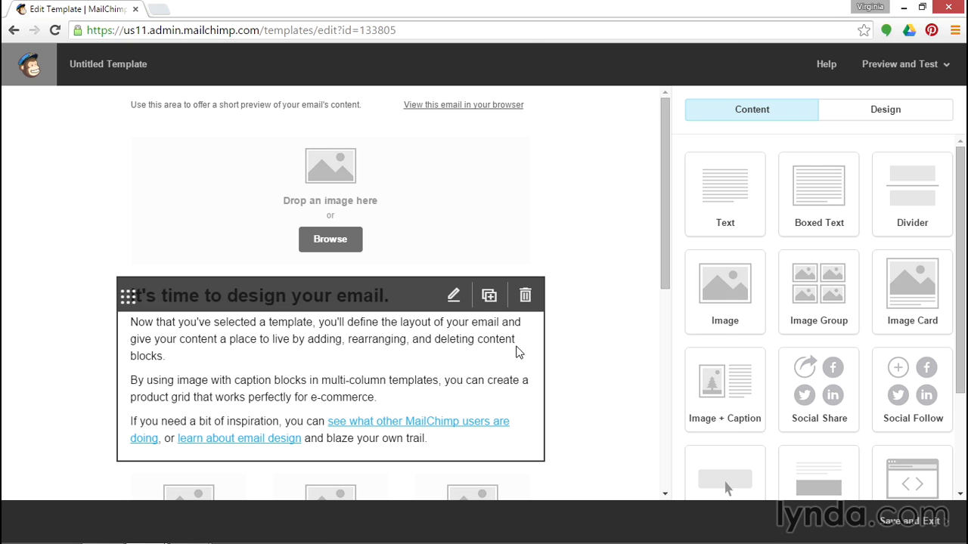
{"action": "left_click", "coordinate": [490, 303]}
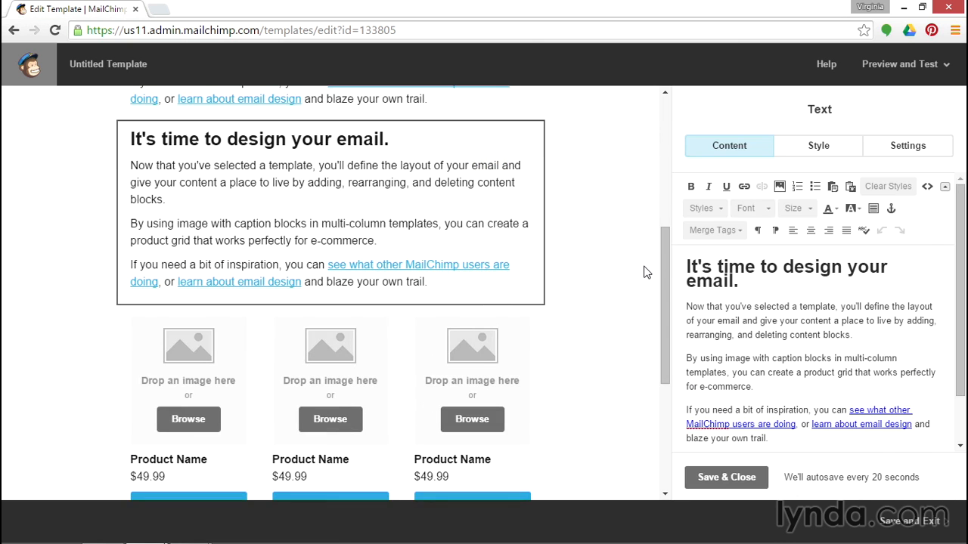
{"action": "left_click", "coordinate": [526, 141]}
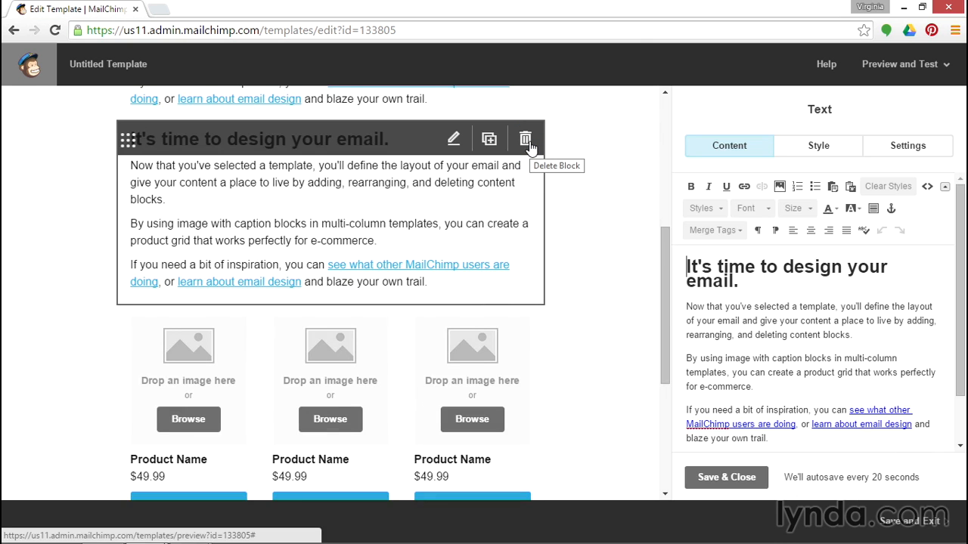
{"action": "left_click", "coordinate": [527, 140]}
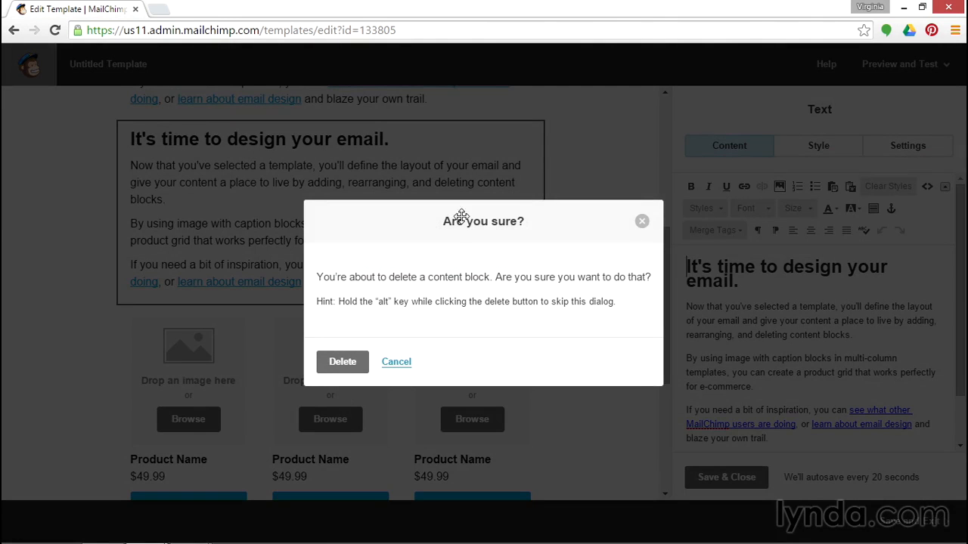
{"action": "left_click", "coordinate": [342, 363]}
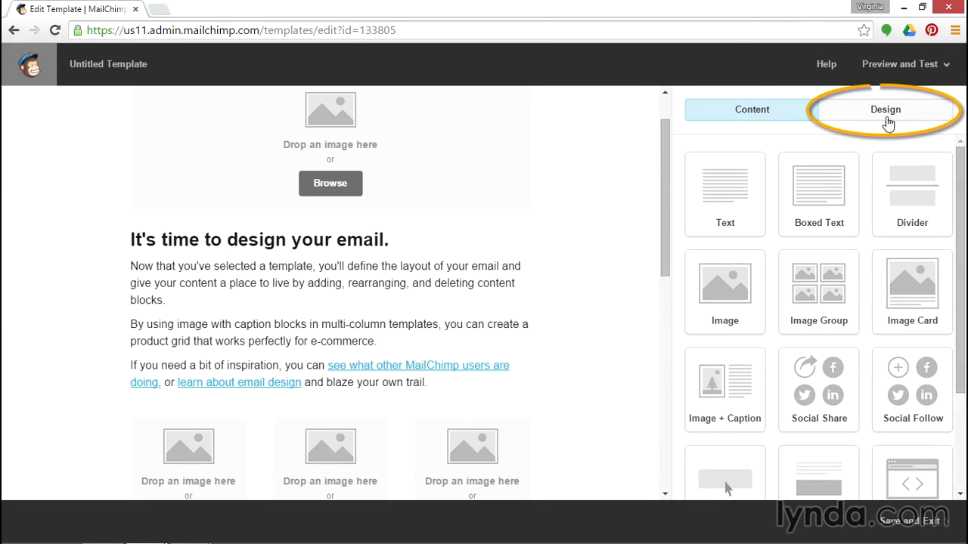
Set the Design > Page background colour to white (#ffffff) and save.
{"action": "left_click", "coordinate": [888, 112]}
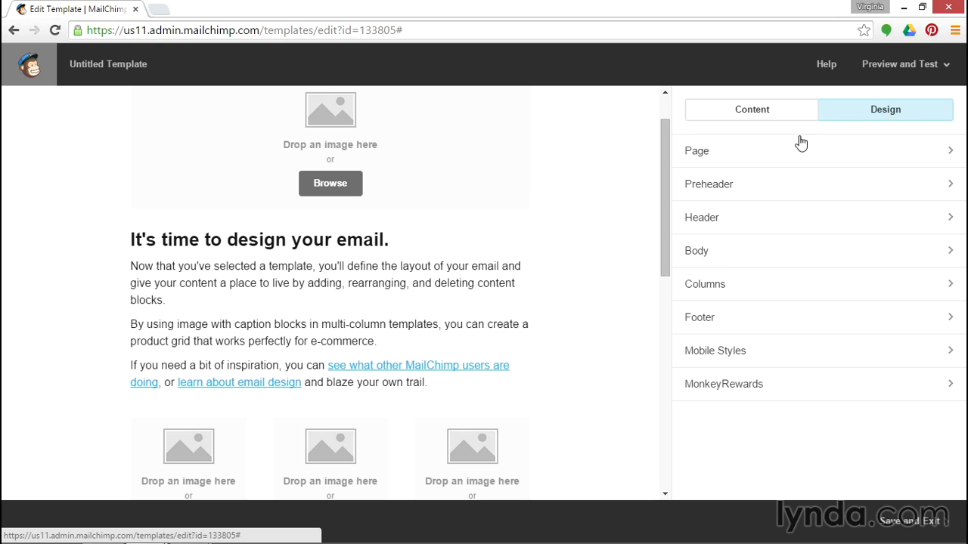
{"action": "left_click", "coordinate": [795, 152]}
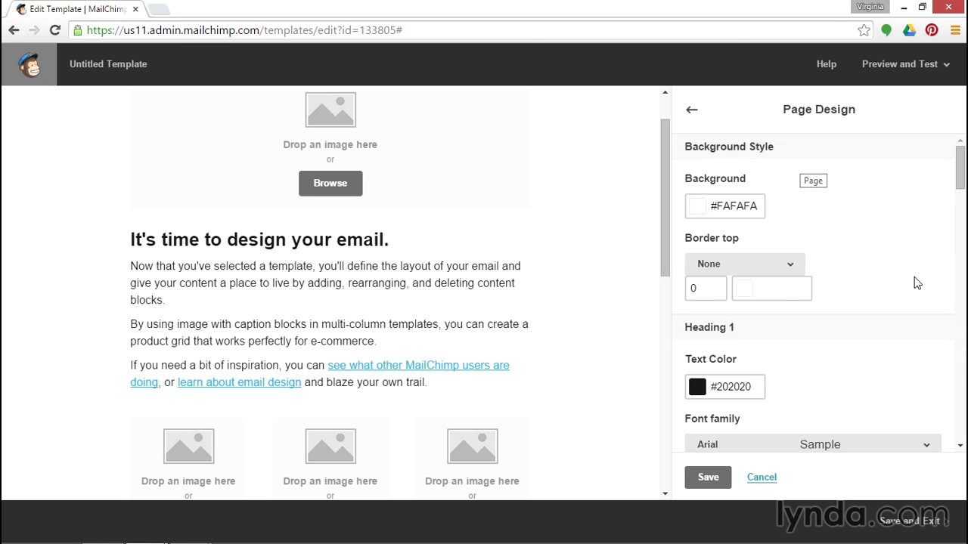
{"action": "left_click", "coordinate": [696, 206]}
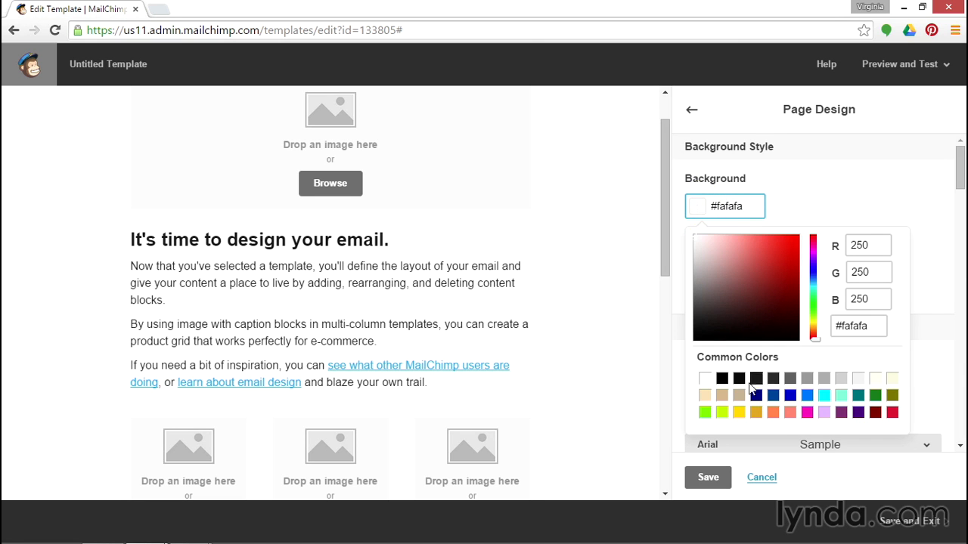
{"action": "left_click", "coordinate": [704, 378]}
{"action": "left_click", "coordinate": [709, 478]}
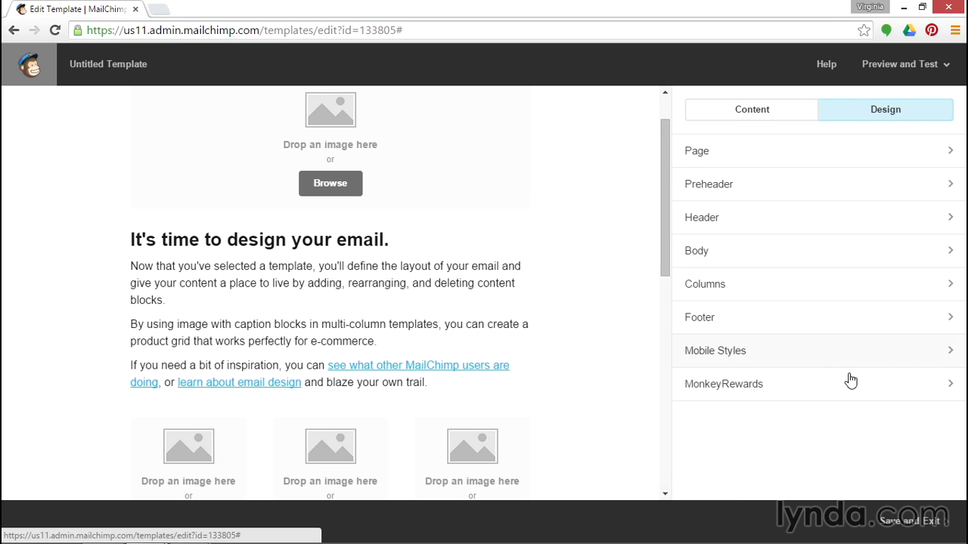
Upload Wisdom_banner.png from Downloads into the top image block.
{"action": "left_click", "coordinate": [319, 189]}
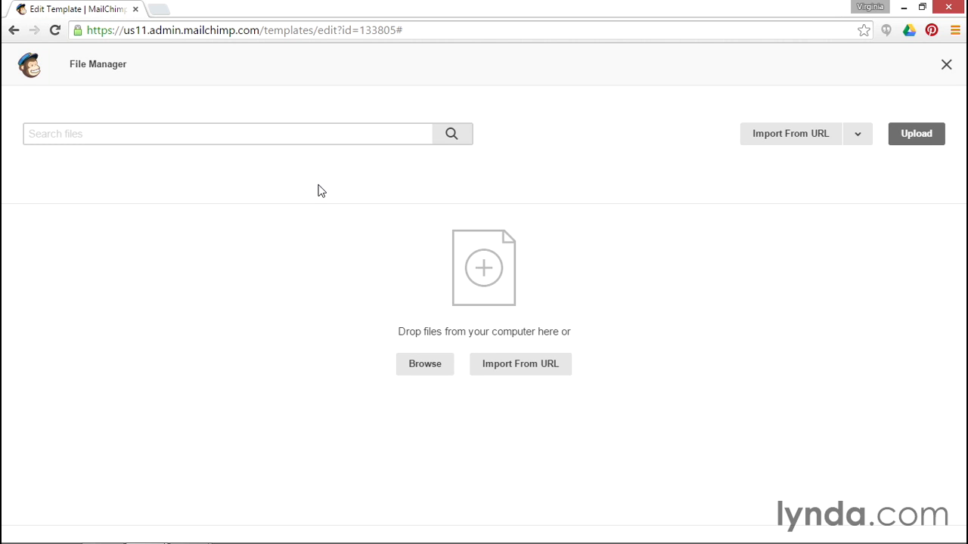
{"action": "left_click", "coordinate": [422, 369]}
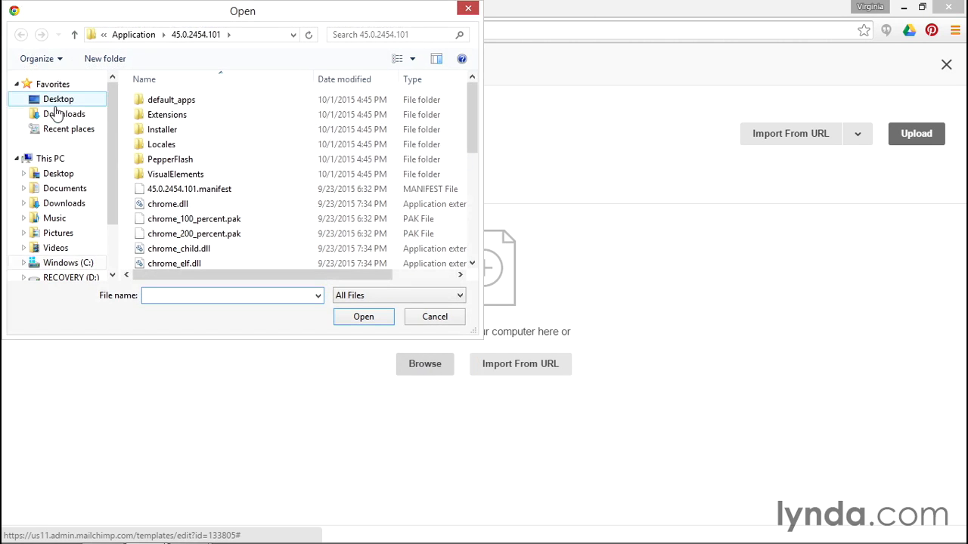
{"action": "left_click", "coordinate": [62, 113]}
{"action": "left_click", "coordinate": [167, 206]}
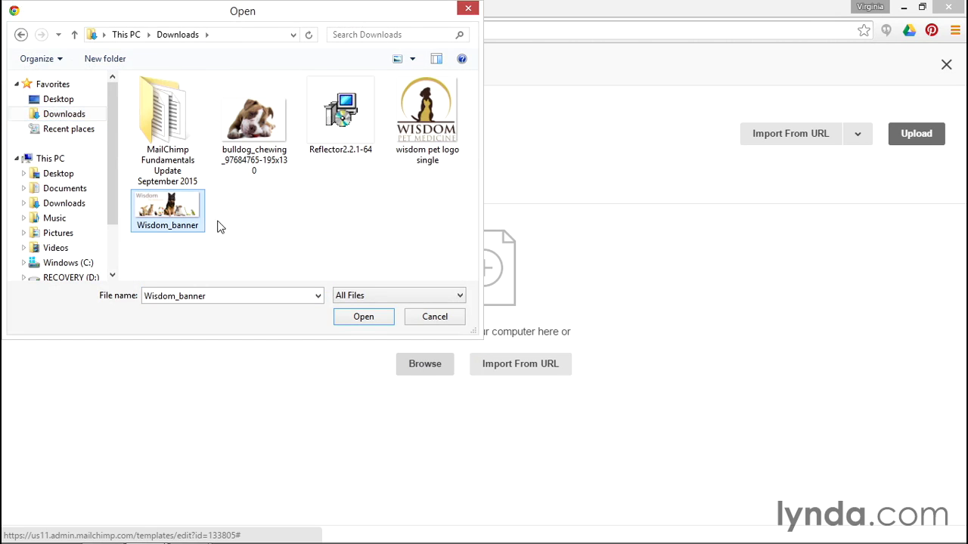
{"action": "left_click", "coordinate": [363, 318]}
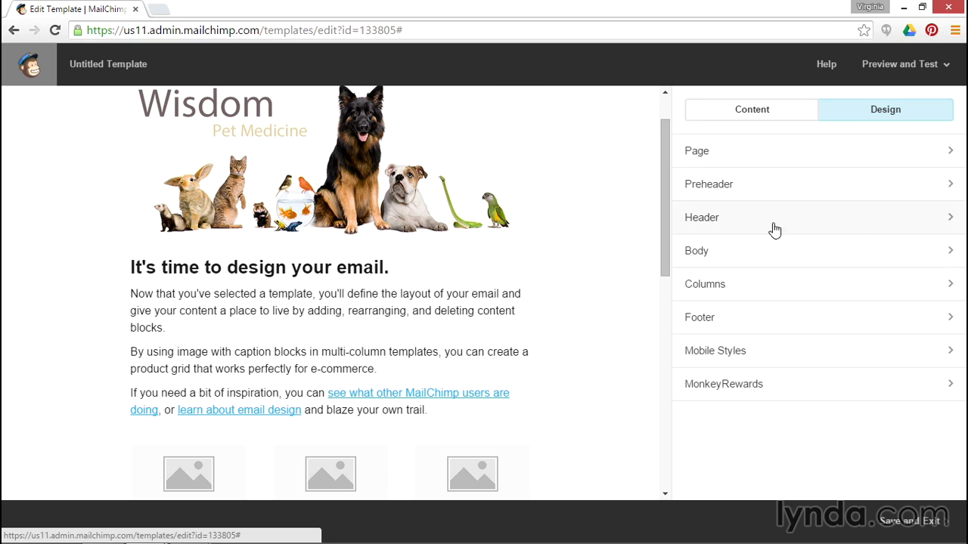
Link the banner image to web address wisdompets.com, opening in a new window.
{"action": "mouse_move", "coordinate": [379, 190]}
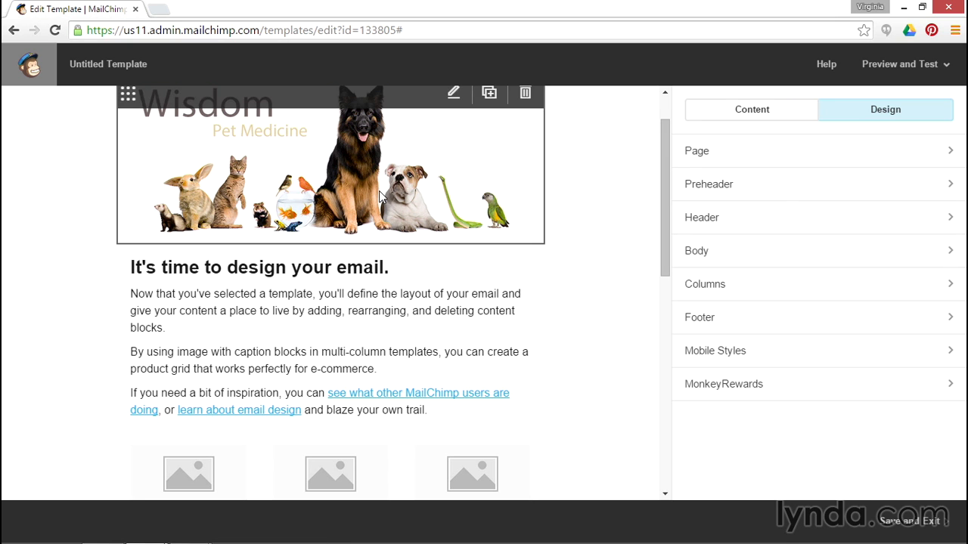
{"action": "left_click", "coordinate": [379, 191]}
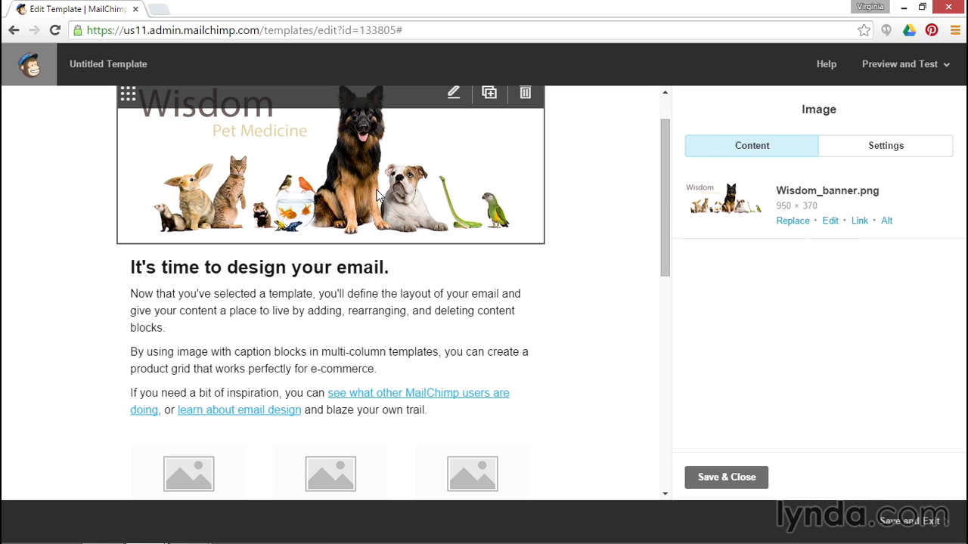
{"action": "left_click", "coordinate": [860, 221]}
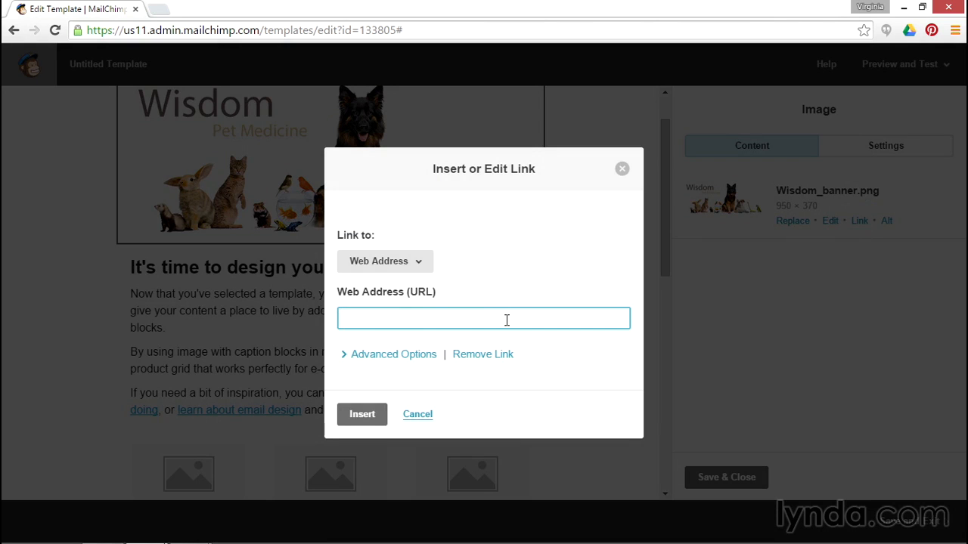
{"action": "type", "text": "wisdompets.com"}
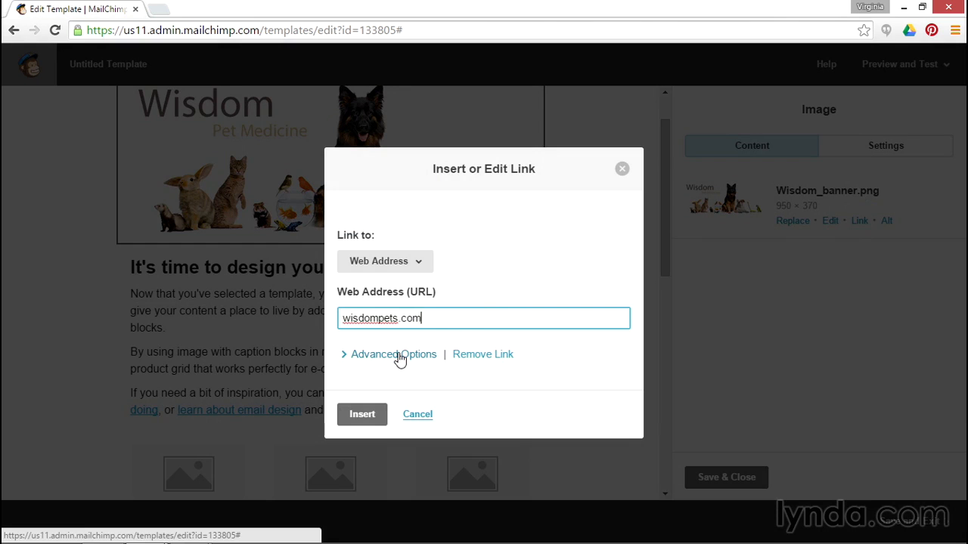
{"action": "left_click", "coordinate": [408, 270]}
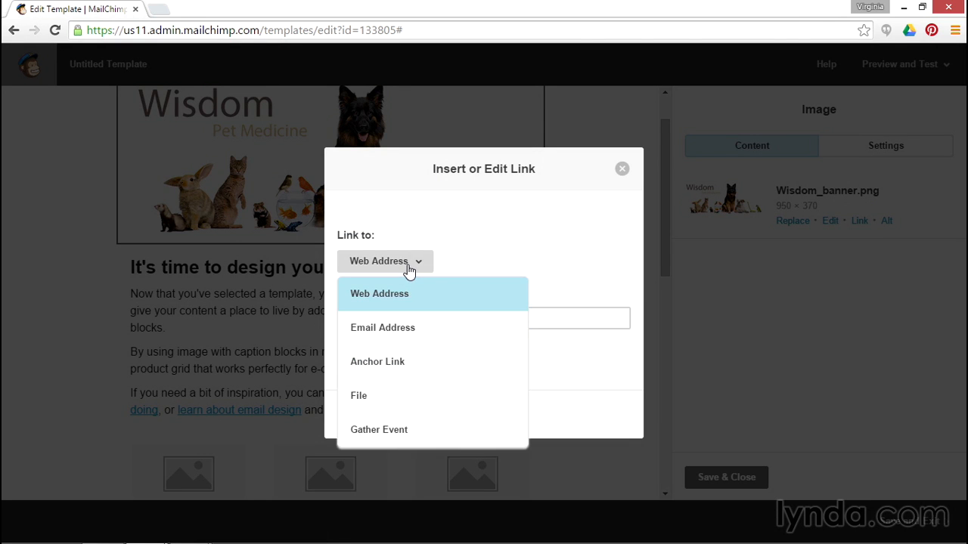
{"action": "left_click", "coordinate": [408, 269]}
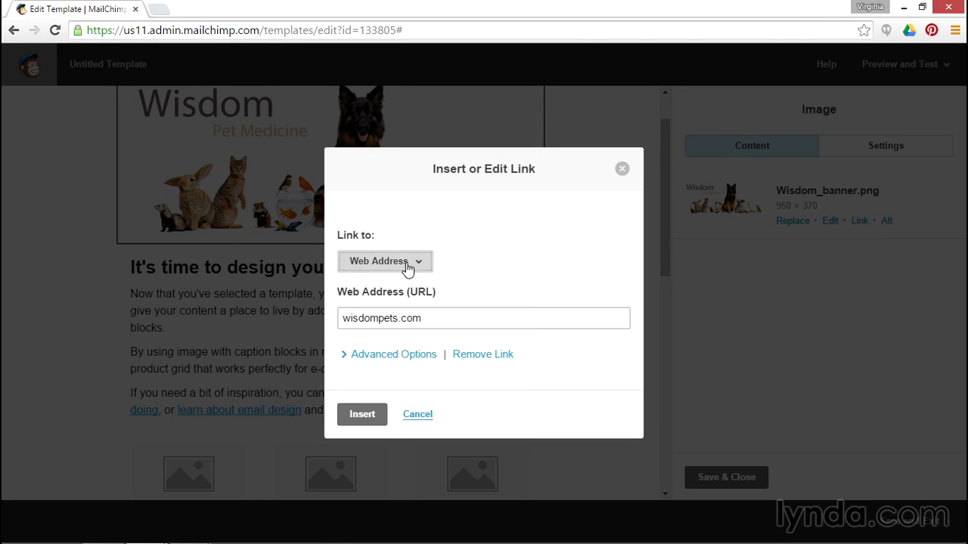
{"action": "left_click", "coordinate": [413, 360]}
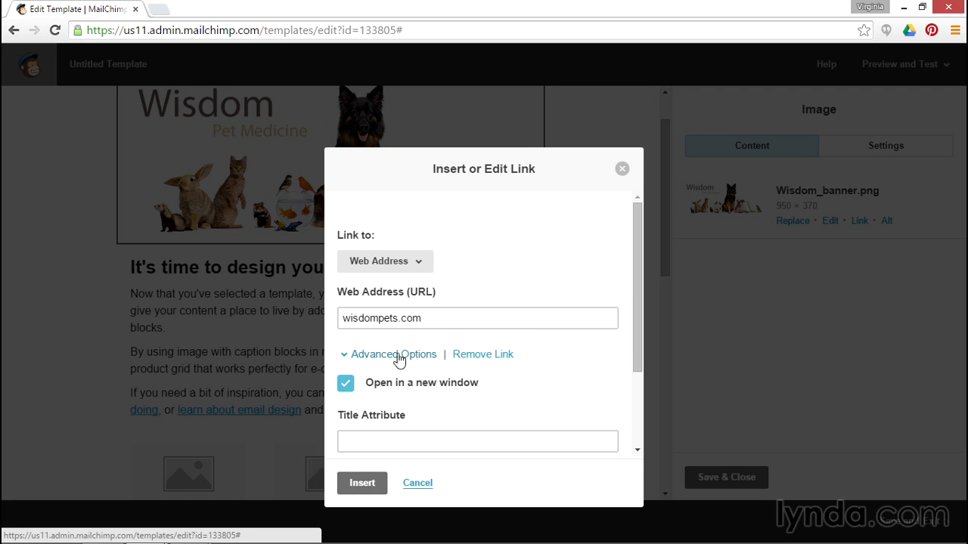
{"action": "left_click", "coordinate": [342, 392]}
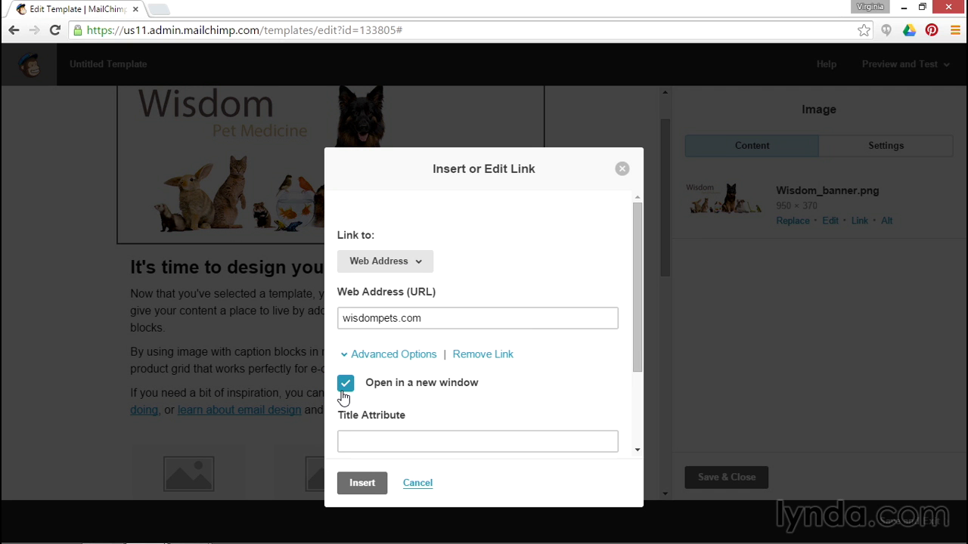
{"action": "left_click", "coordinate": [361, 483]}
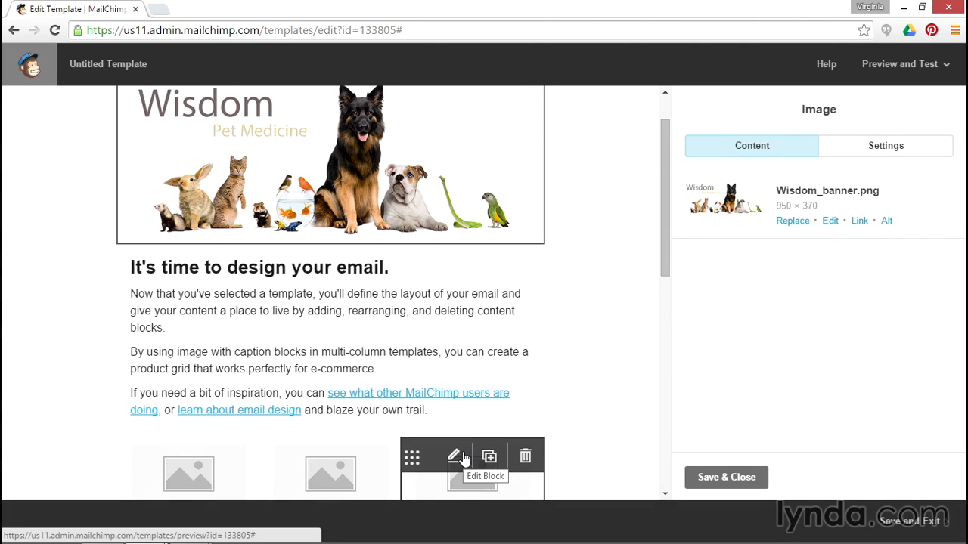
Delete the third, second and first Buy Now buttons, confirming each deletion.
{"action": "scroll", "coordinate": [405, 446], "scroll_direction": "down", "scroll_amount": 3}
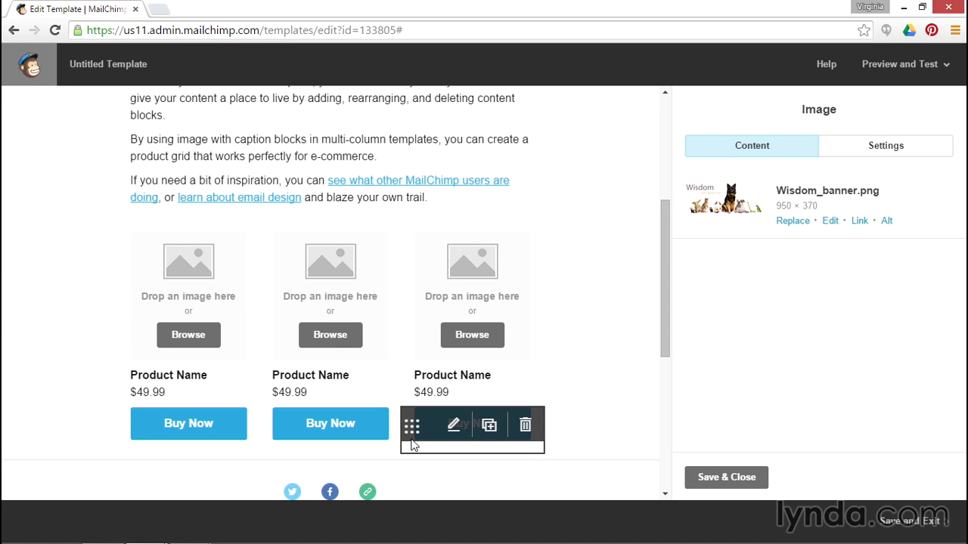
{"action": "left_click", "coordinate": [525, 425]}
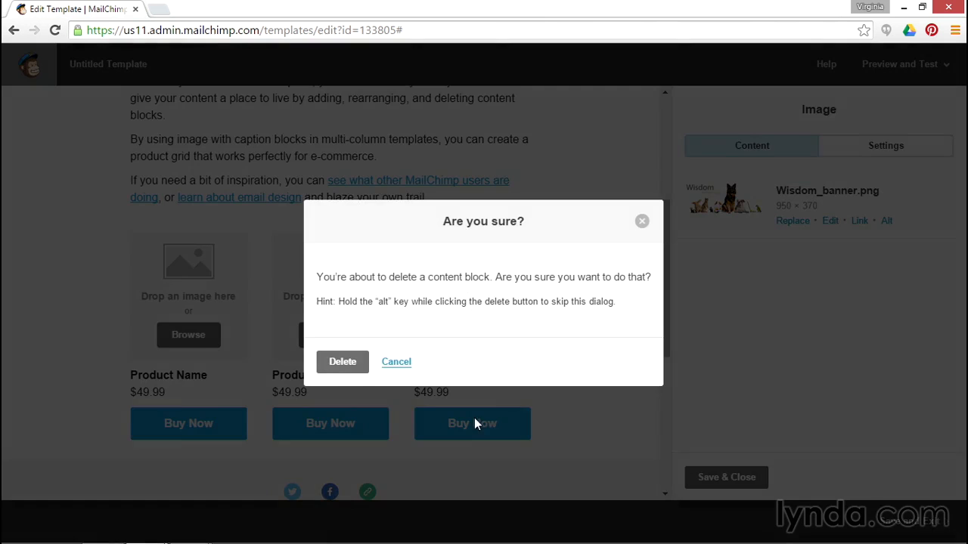
{"action": "left_click", "coordinate": [342, 361]}
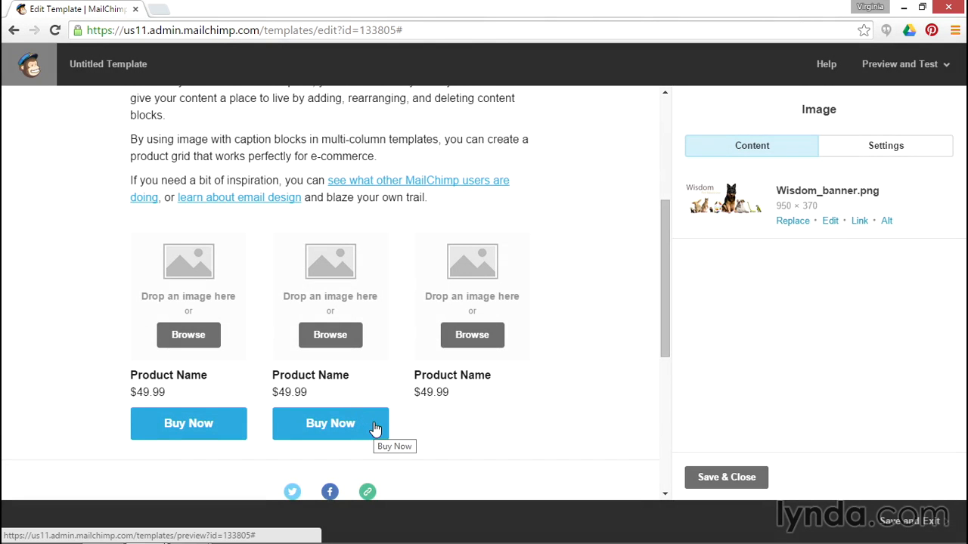
{"action": "left_click", "coordinate": [383, 425]}
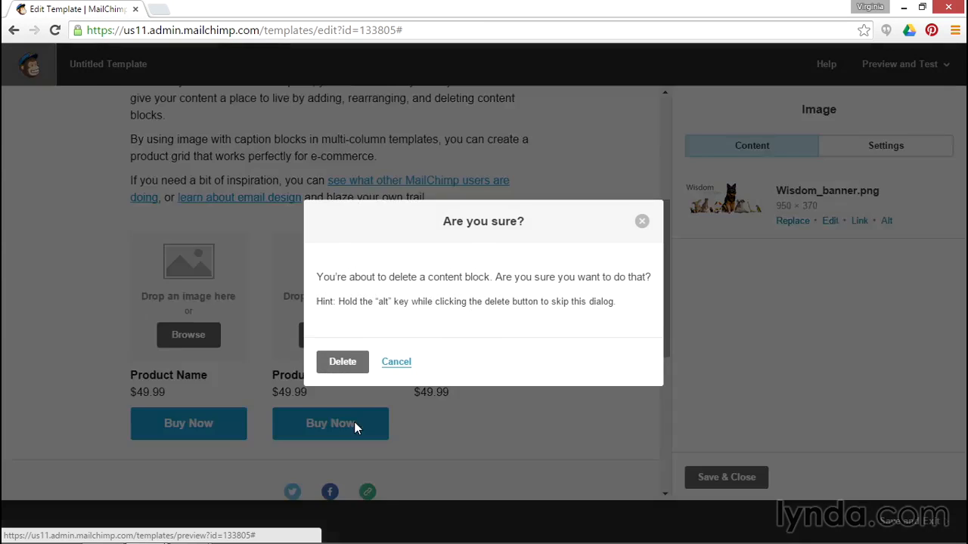
{"action": "left_click", "coordinate": [332, 365]}
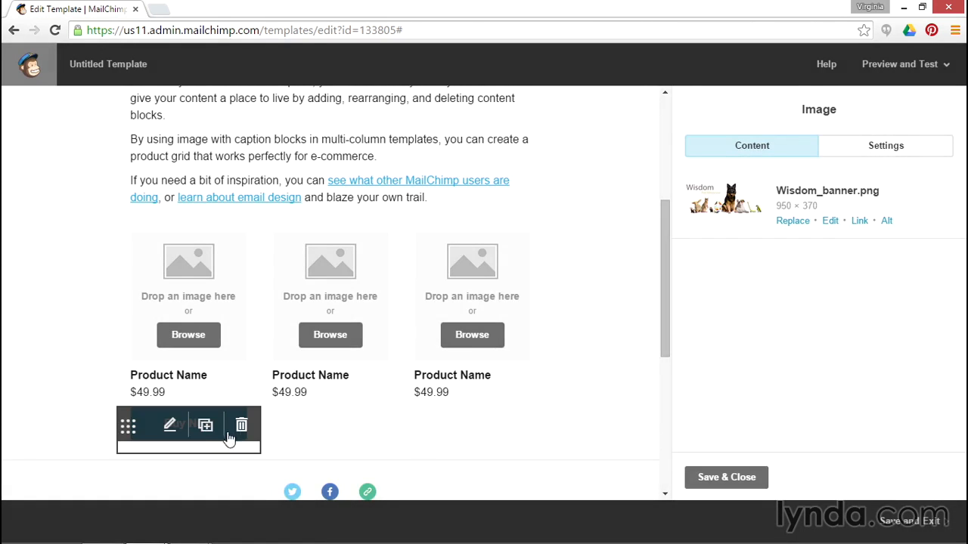
{"action": "left_click", "coordinate": [242, 425]}
{"action": "left_click", "coordinate": [332, 366]}
{"action": "mouse_move", "coordinate": [331, 369]}
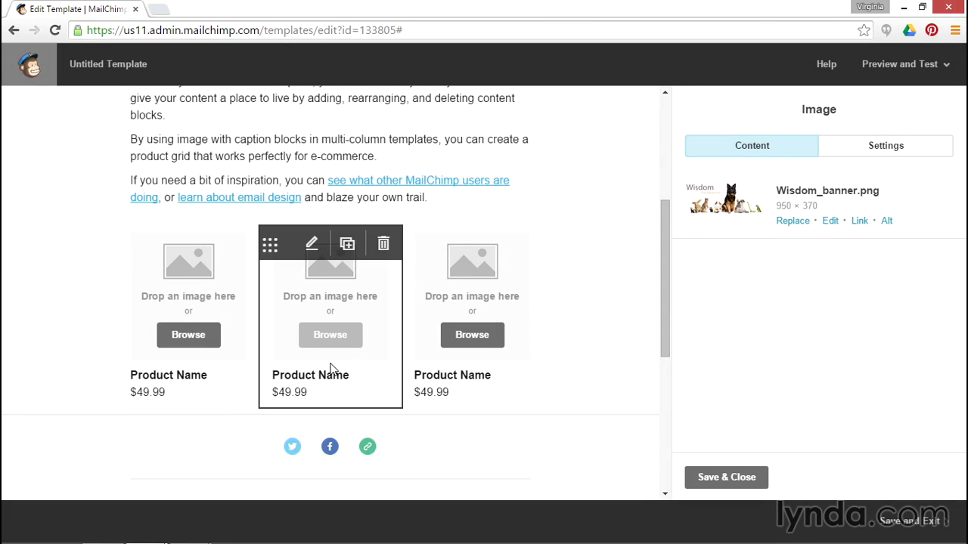
Rewrite the column captions as 'Blog title - short' and 'Introduce the topic and link', then save.
{"action": "left_click", "coordinate": [163, 378]}
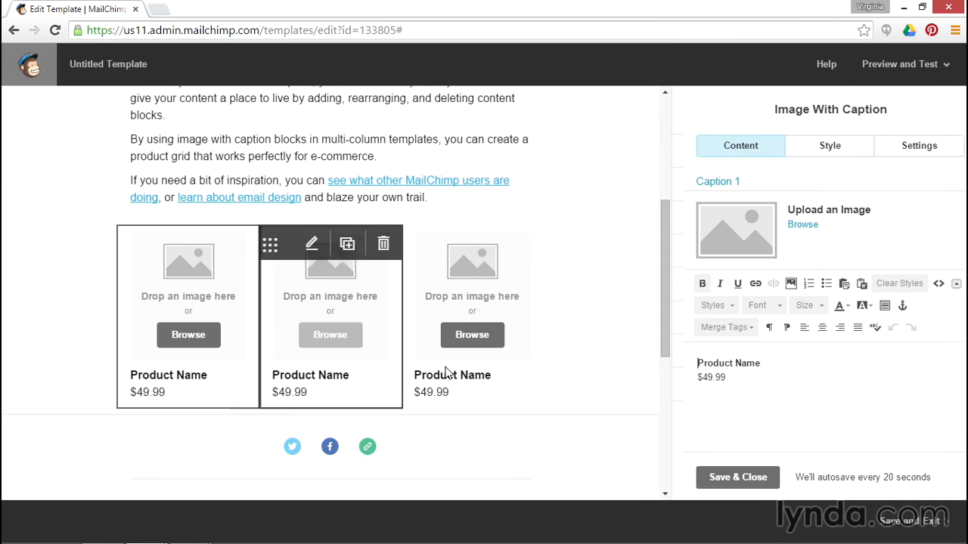
{"action": "left_click_drag", "start_coordinate": [733, 382], "coordinate": [637, 362]}
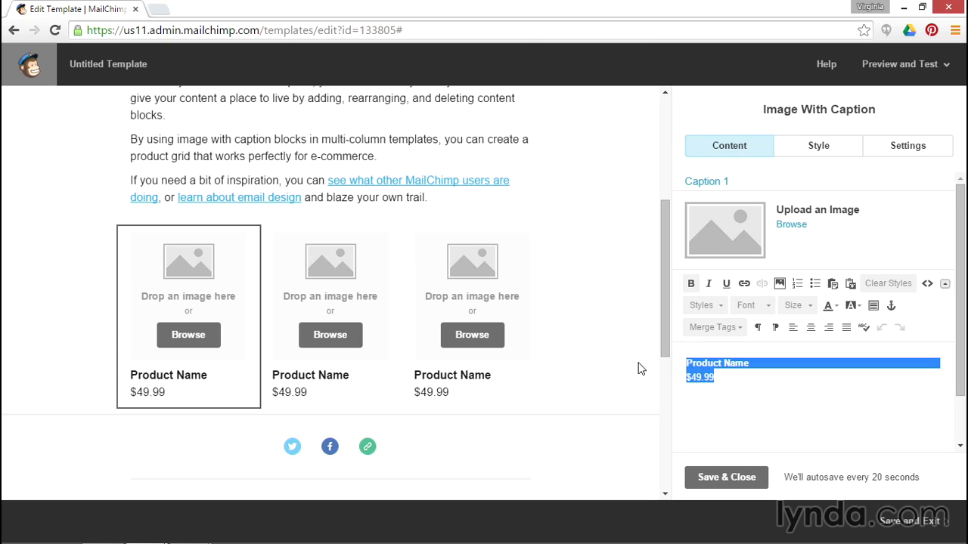
{"action": "type", "text": "Blog title"}
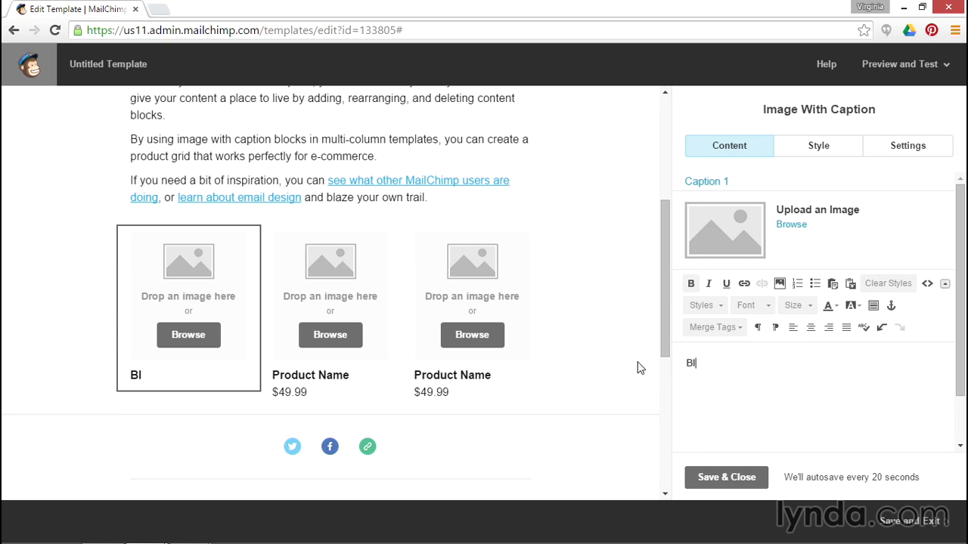
{"action": "type", "text": " - short"}
{"action": "key", "text": "Return"}
{"action": "type", "text": "Introduce the topic and link"}
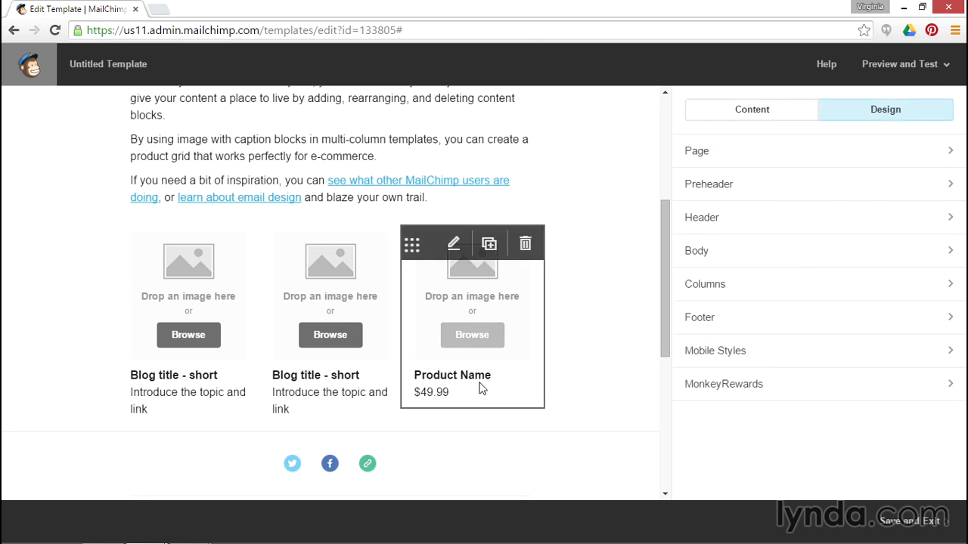
{"action": "left_click", "coordinate": [480, 389]}
{"action": "key", "text": "ctrl+a"}
{"action": "type", "text": "Blog title - short Introduce the topic and link"}
{"action": "left_click", "coordinate": [726, 479]}
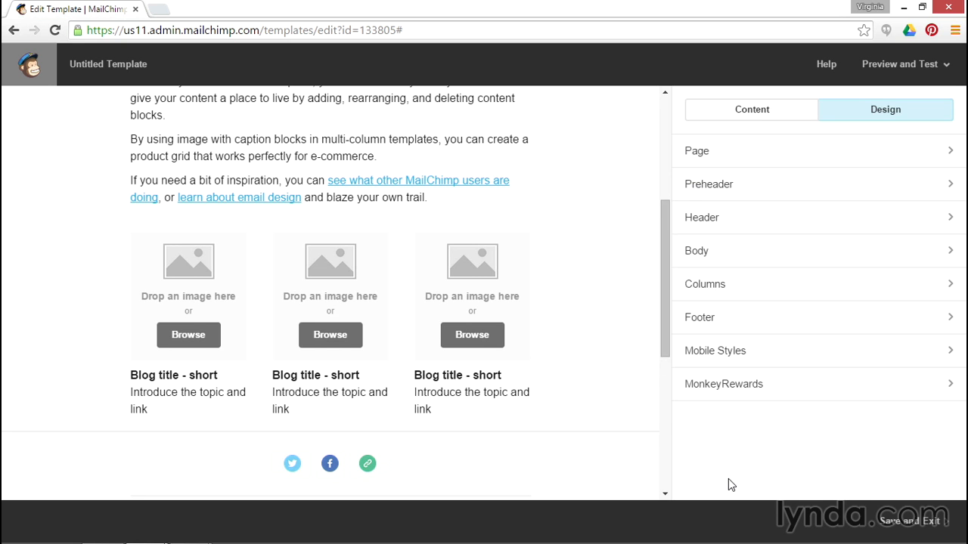
Set the Footer background colour to white (#ffffff) and save.
{"action": "scroll", "coordinate": [570, 350], "scroll_direction": "down", "scroll_amount": 2}
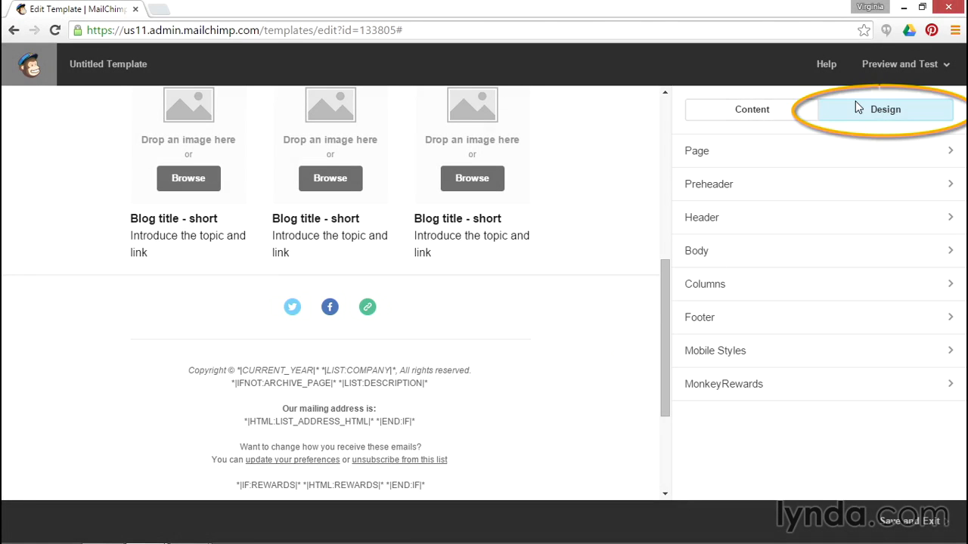
{"action": "left_click", "coordinate": [696, 322]}
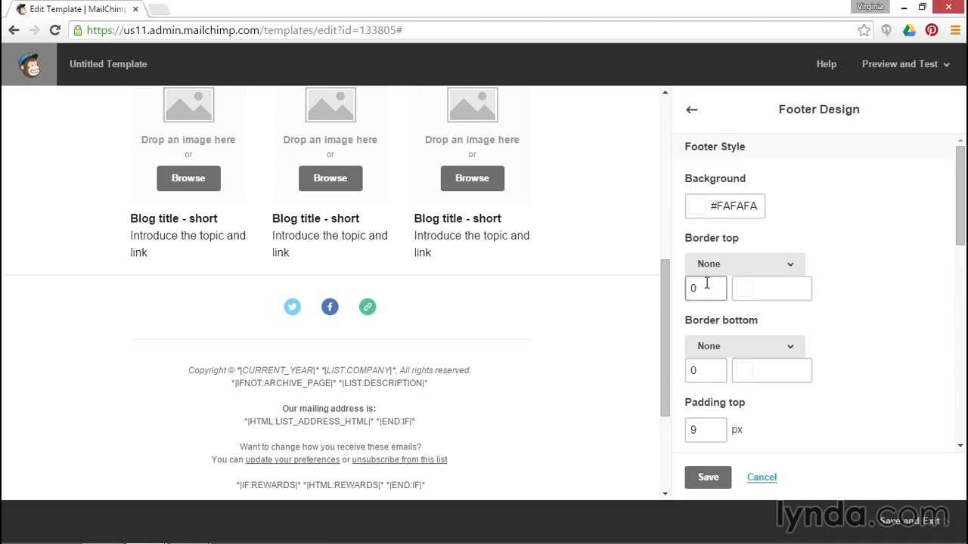
{"action": "left_click", "coordinate": [700, 214]}
{"action": "left_click", "coordinate": [704, 378]}
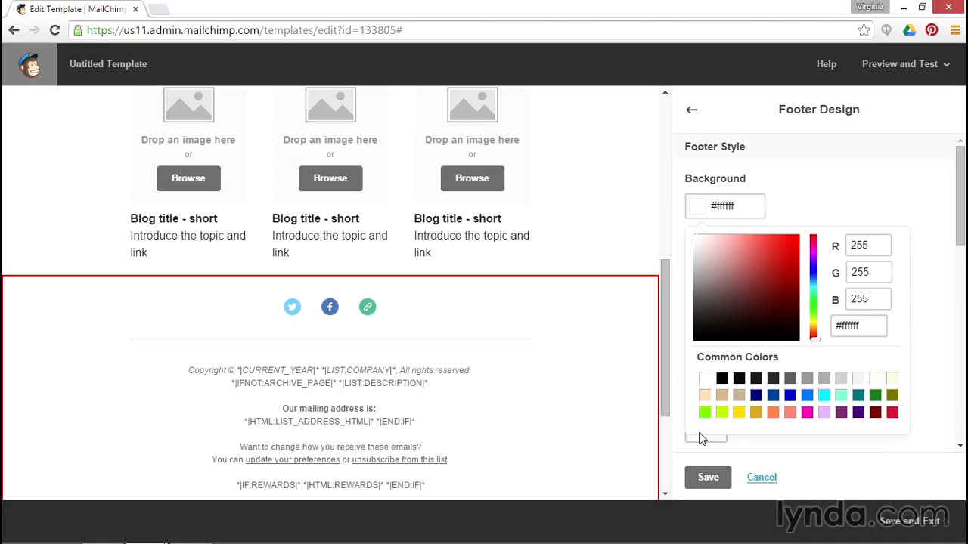
{"action": "left_click", "coordinate": [713, 484]}
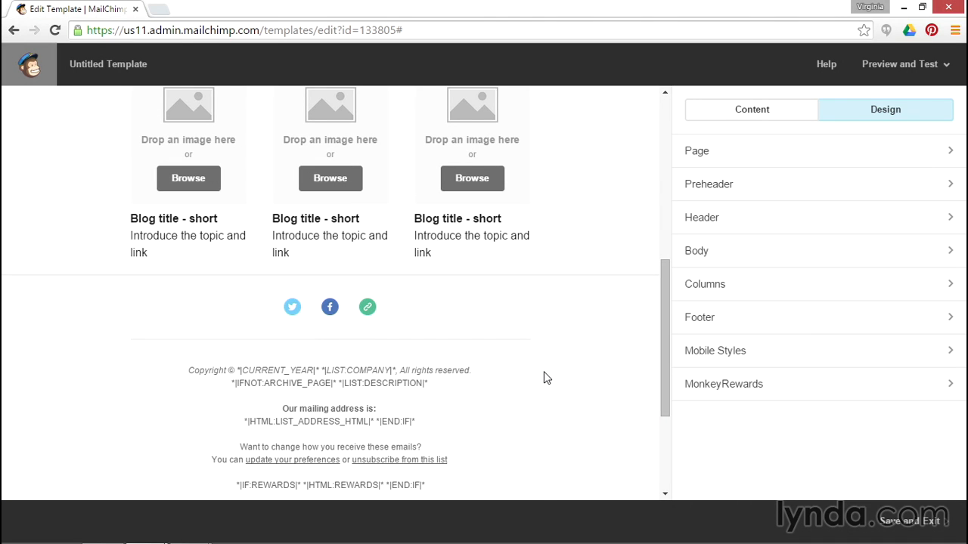
Set the Twitter and Facebook URLs to wisdompete, add an Email link with the contact address, and save.
{"action": "mouse_move", "coordinate": [484, 318]}
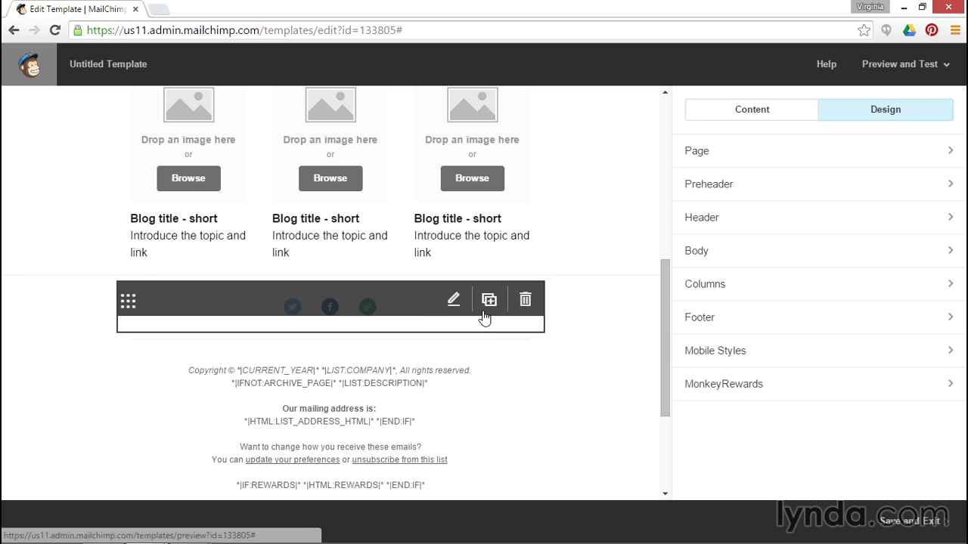
{"action": "left_click", "coordinate": [386, 311]}
{"action": "type", "text": "wisdompete"}
{"action": "left_click", "coordinate": [831, 401]}
{"action": "type", "text": "/wisdompete"}
{"action": "scroll", "coordinate": [819, 380], "scroll_direction": "down", "scroll_amount": 5}
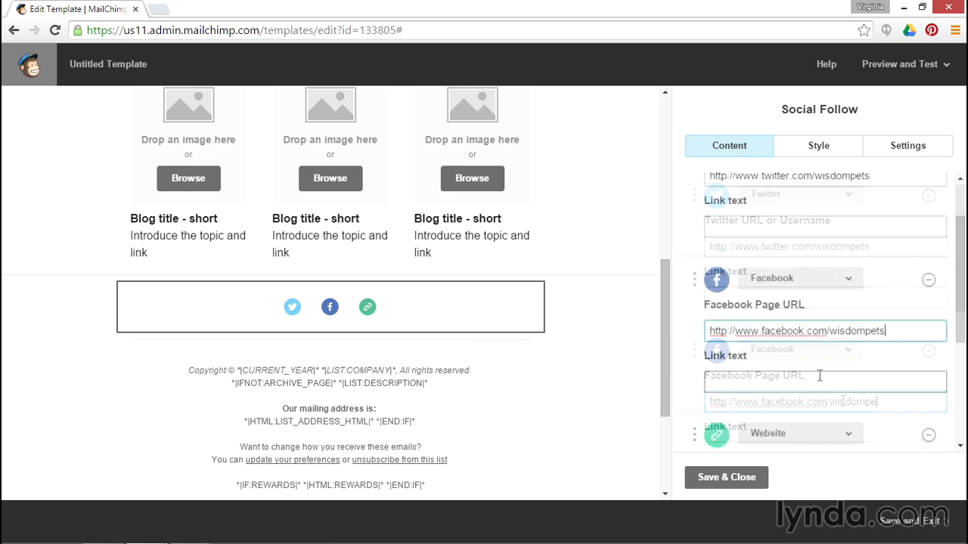
{"action": "left_click", "coordinate": [819, 374]}
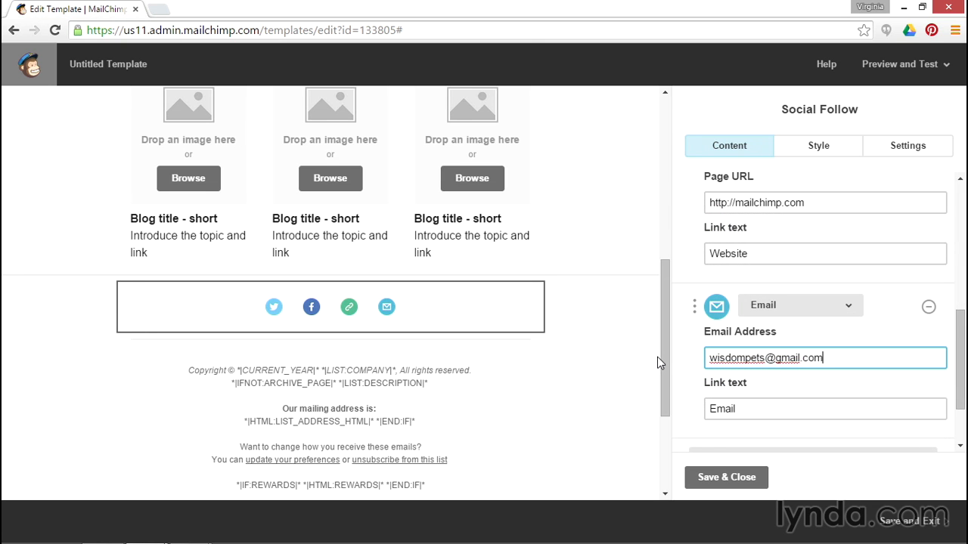
{"action": "left_click", "coordinate": [715, 477]}
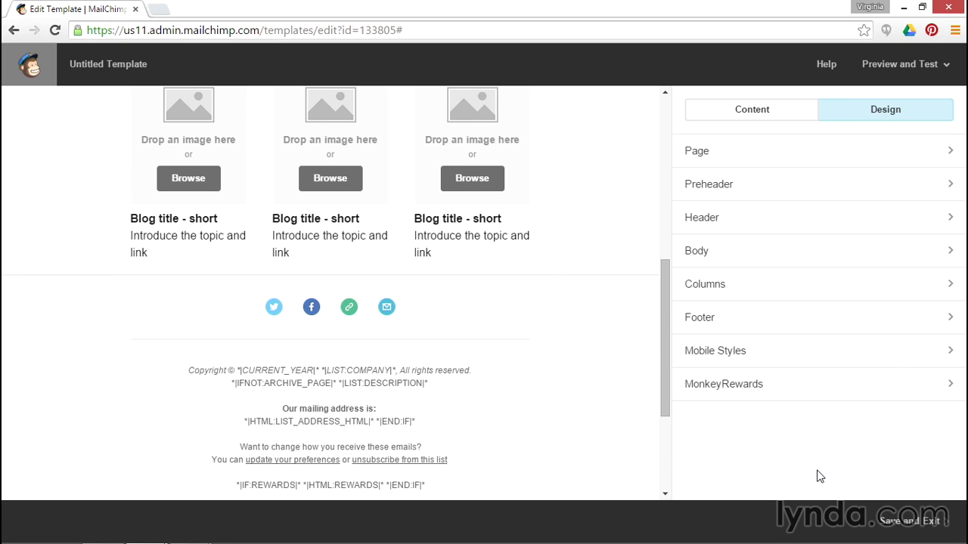
Preview the template in desktop and mobile preview mode, then return to editing.
{"action": "left_click", "coordinate": [881, 67]}
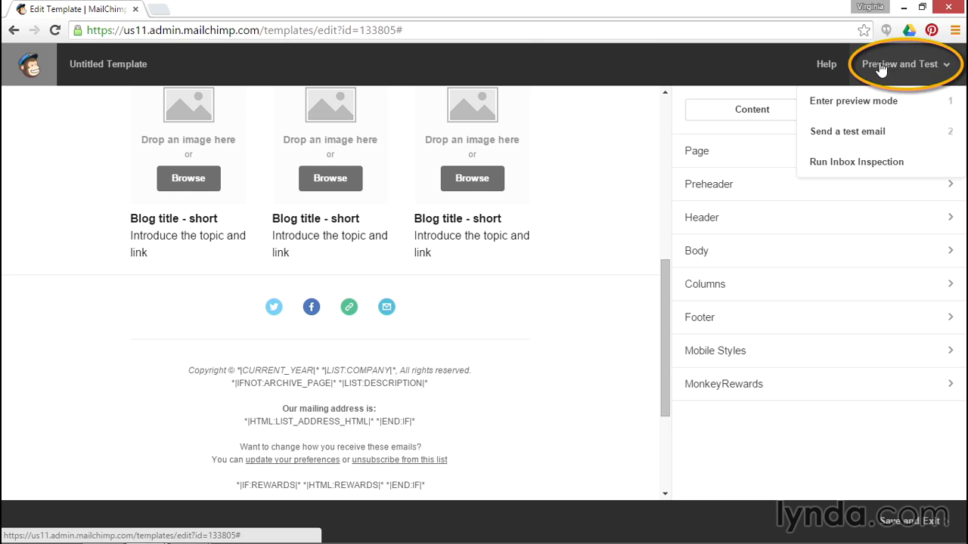
{"action": "left_click", "coordinate": [859, 100]}
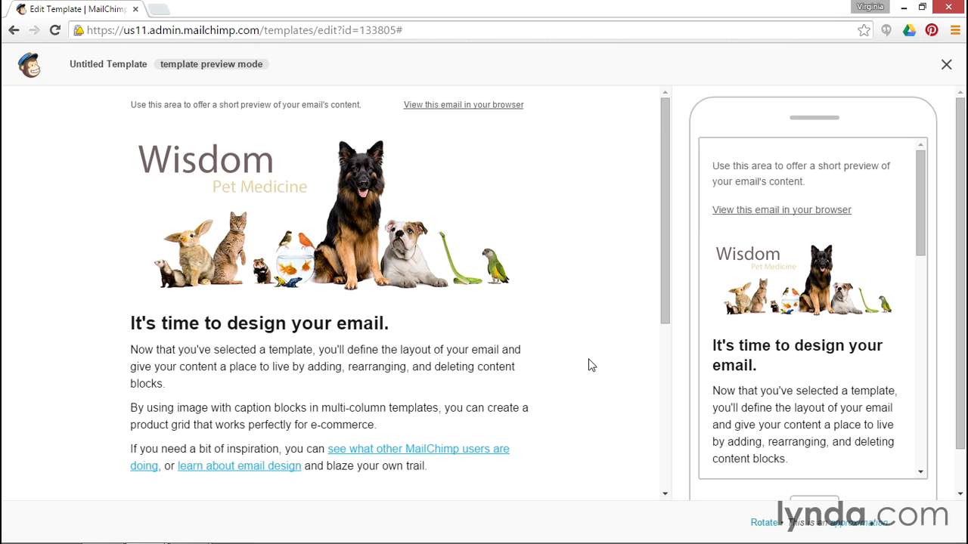
{"action": "left_click", "coordinate": [946, 64]}
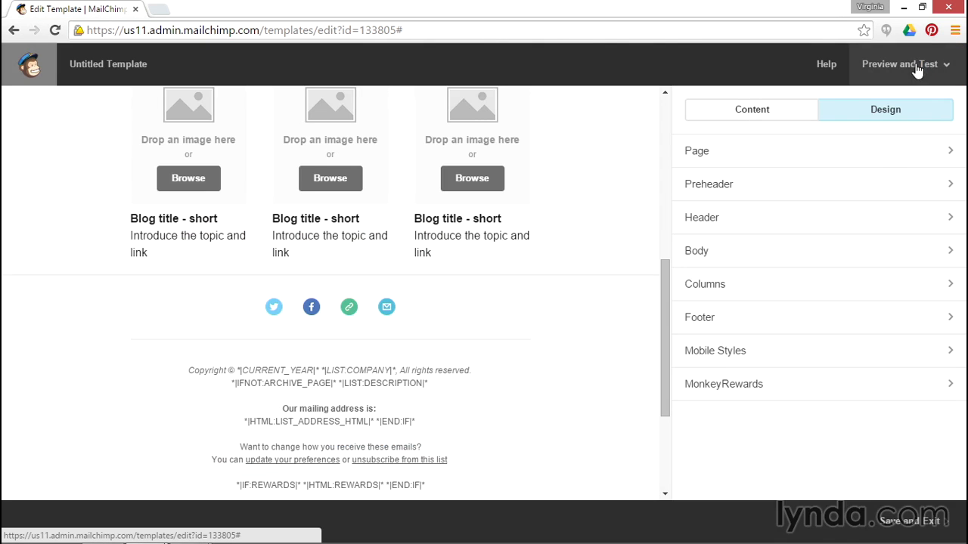
Save and exit, naming the template 'Monthly pet parent newsletter'.
{"action": "left_click", "coordinate": [918, 530]}
{"action": "type", "text": "Monthly "}
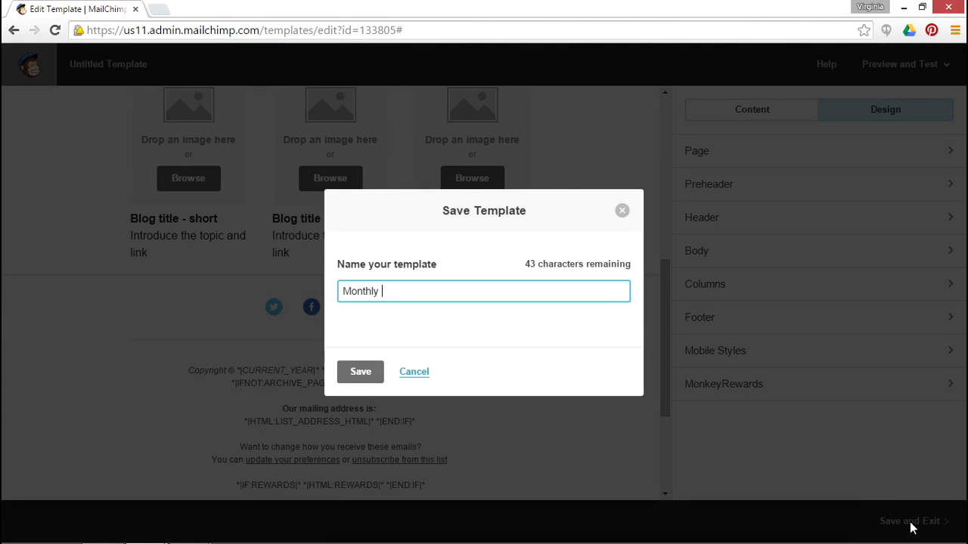
{"action": "type", "text": "pet parent newslet"}
{"action": "type", "text": "er"}
{"action": "left_click", "coordinate": [358, 373]}
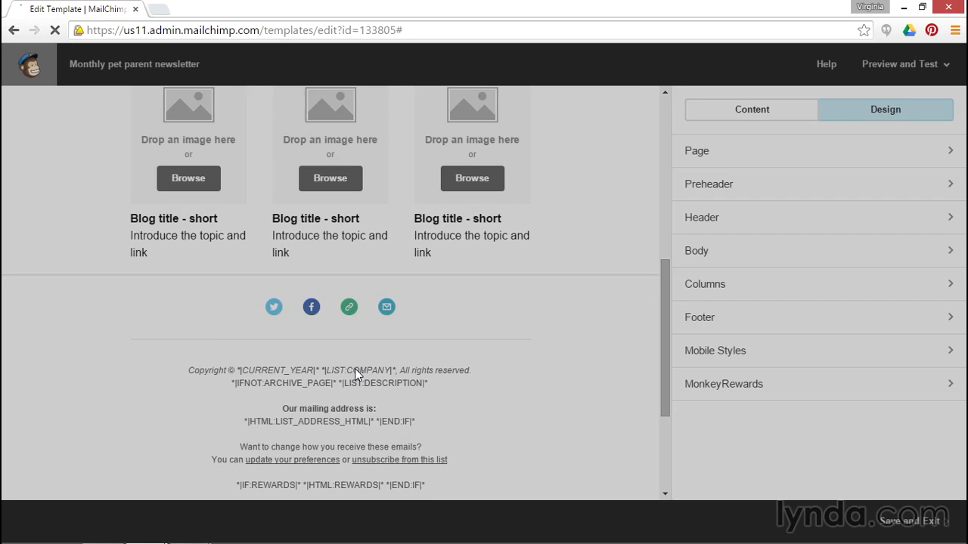